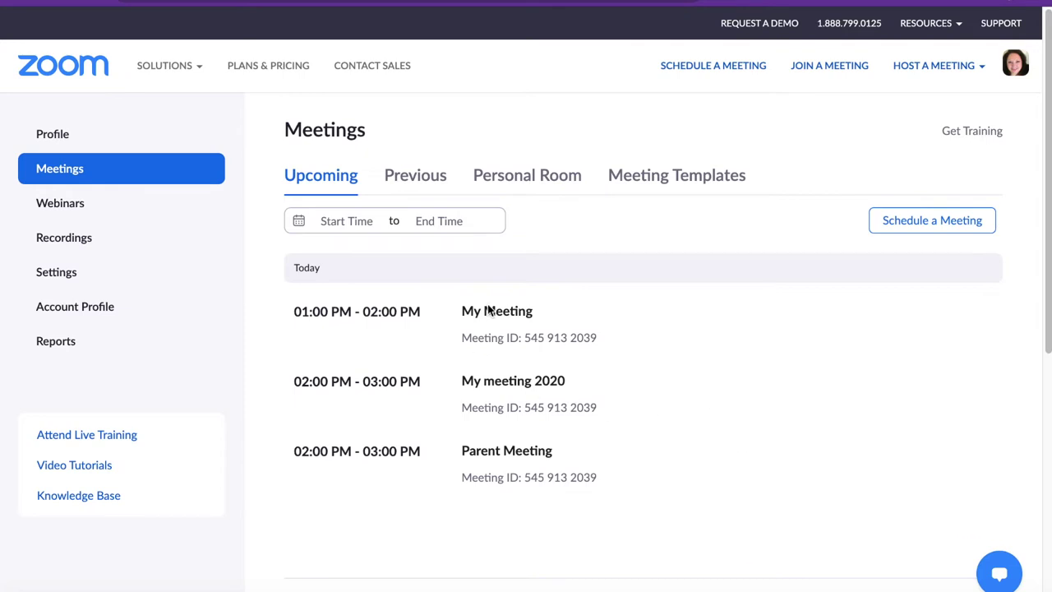
In the meeting security settings, turn "Only authenticated users can join meetings" off and back on
click(58, 276)
click(58, 277)
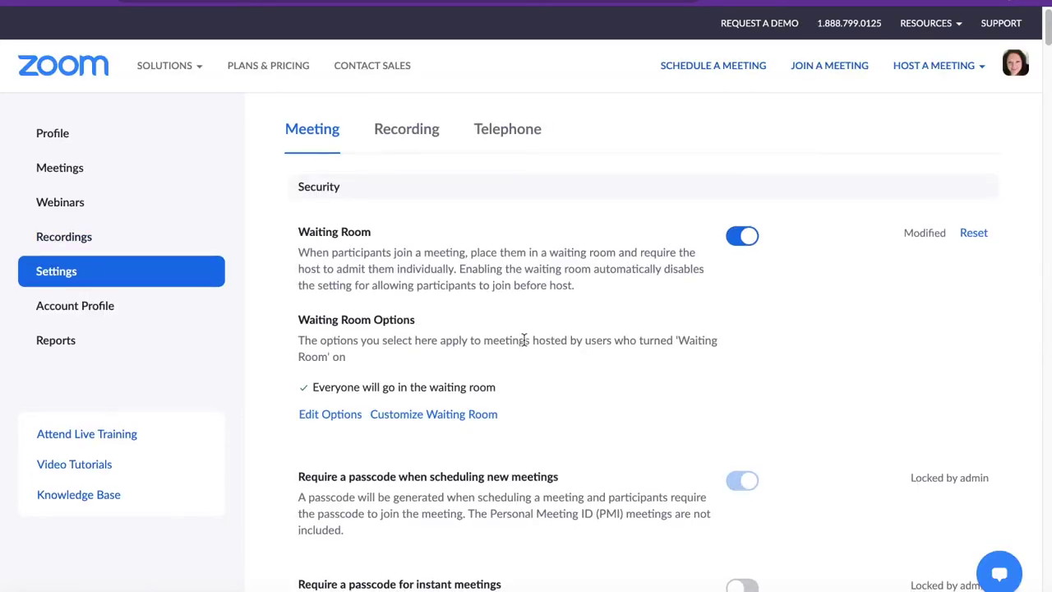
scroll(524, 339, down, 5)
scroll(524, 345, down, 3)
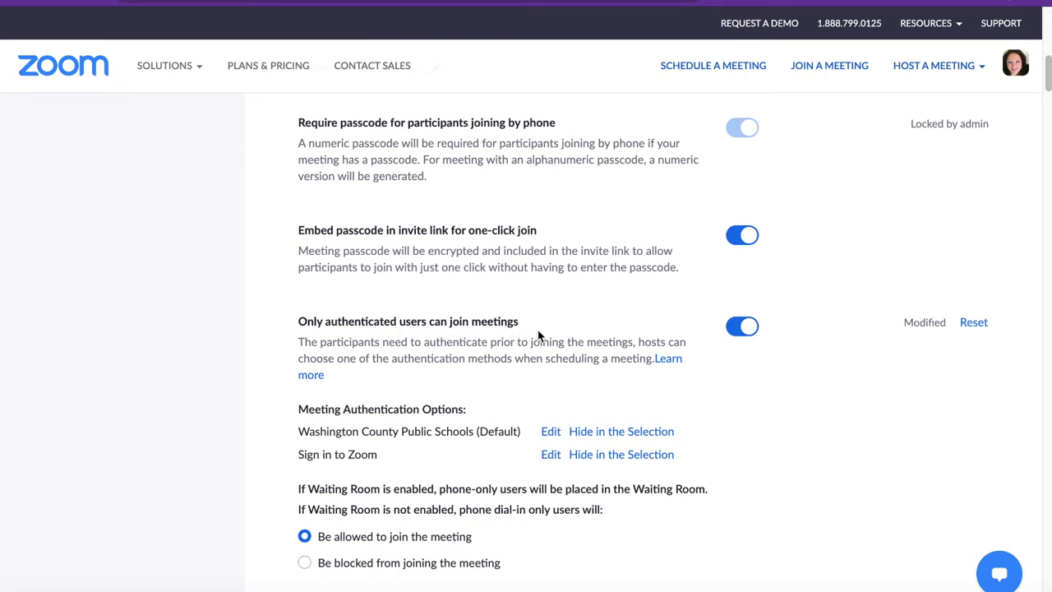
click(746, 329)
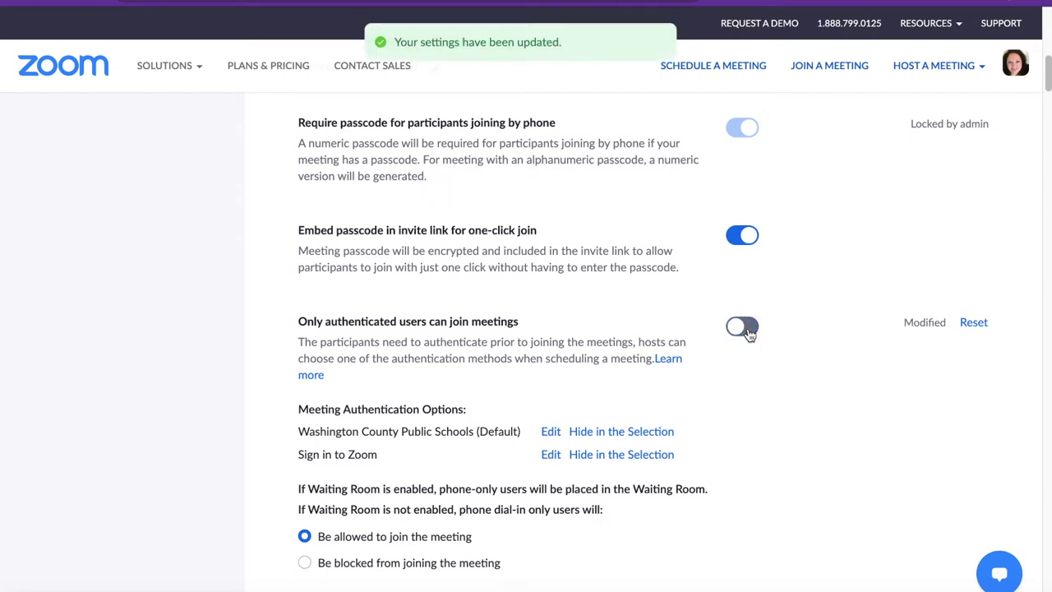
click(747, 329)
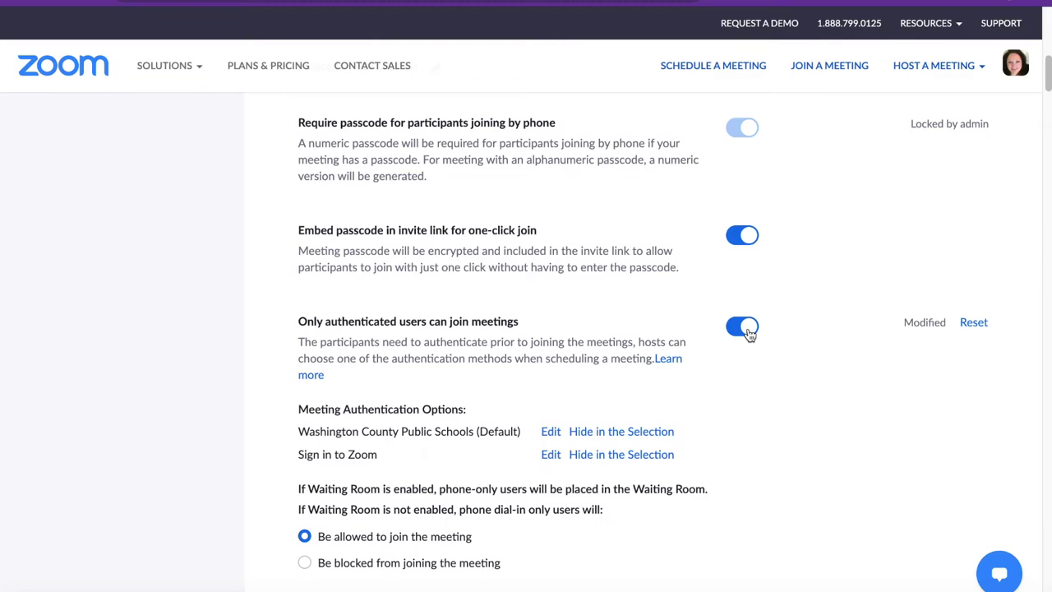
Begin scheduling a new meeting with the topic "My Meeting 10/20"
scroll(748, 331, up, 10)
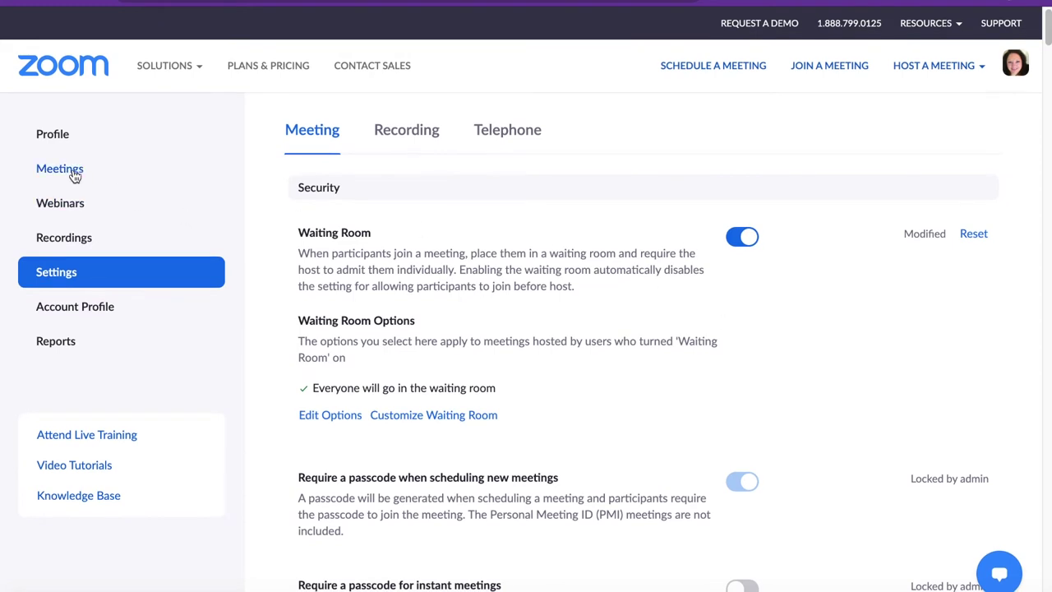
click(75, 175)
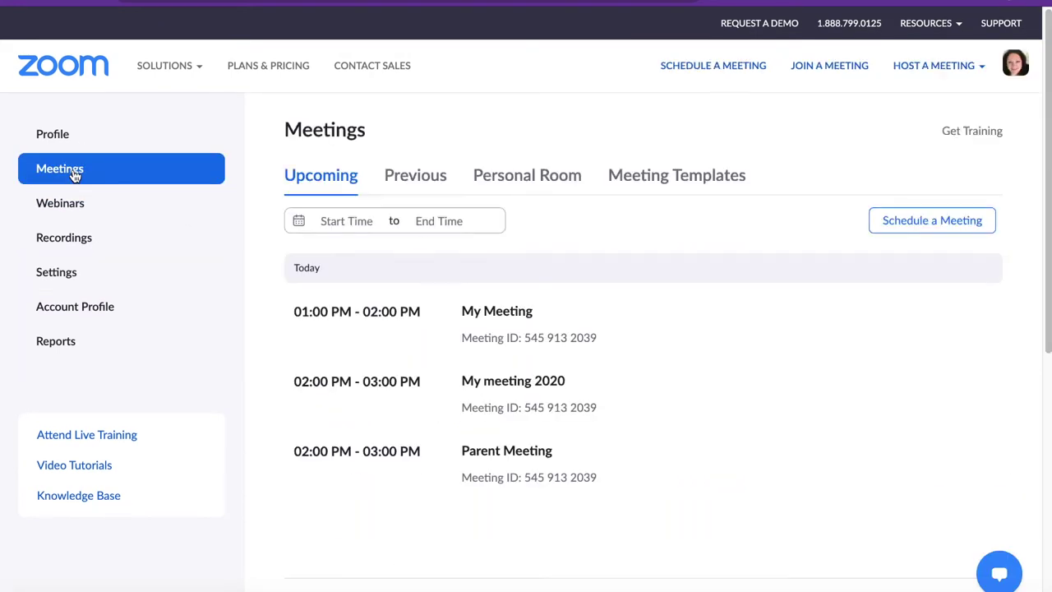
mouse_move(523, 333)
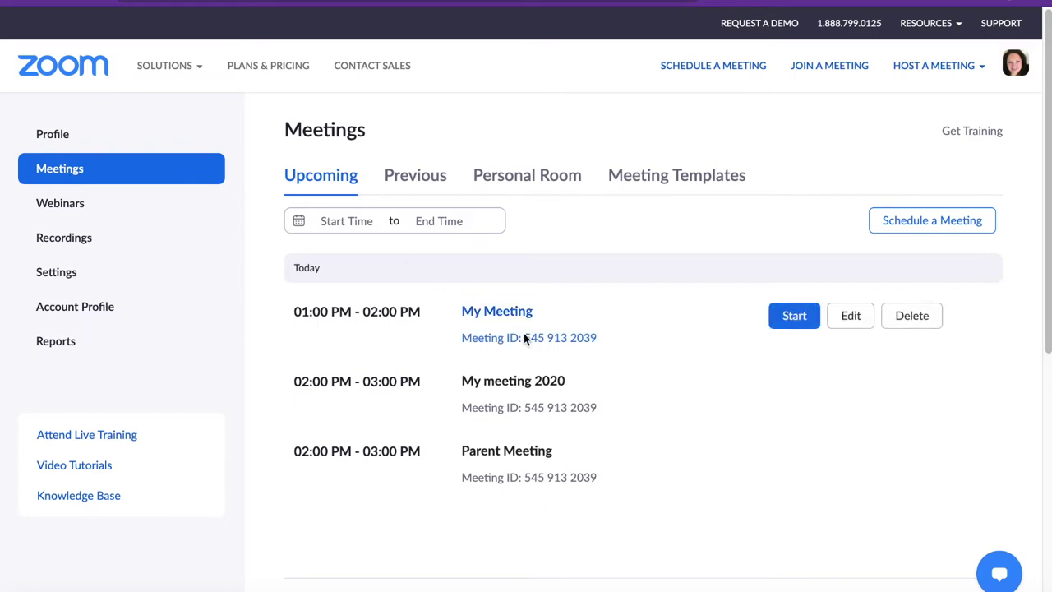
click(923, 222)
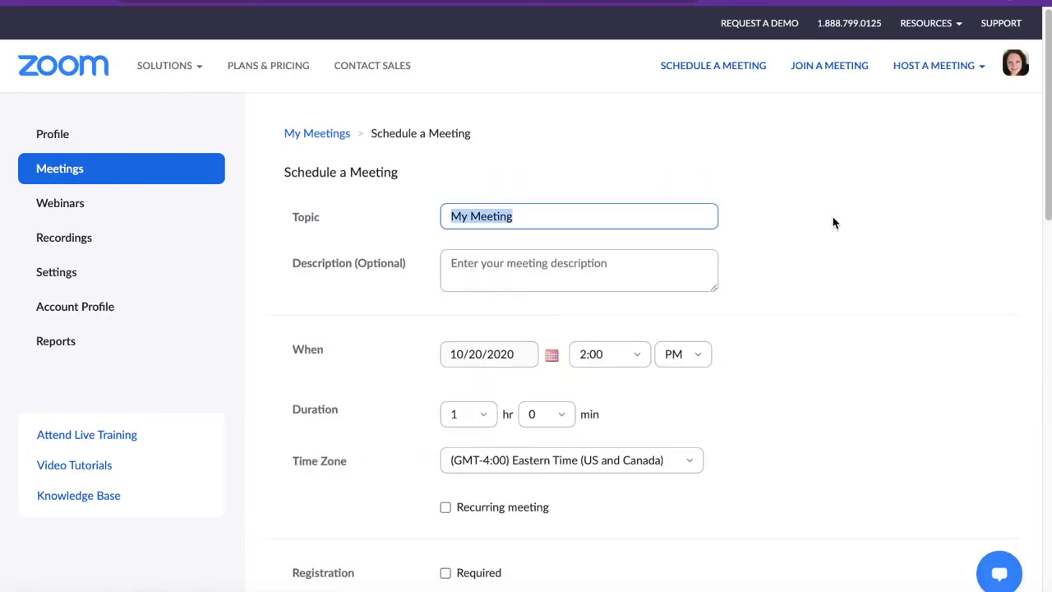
click(533, 216)
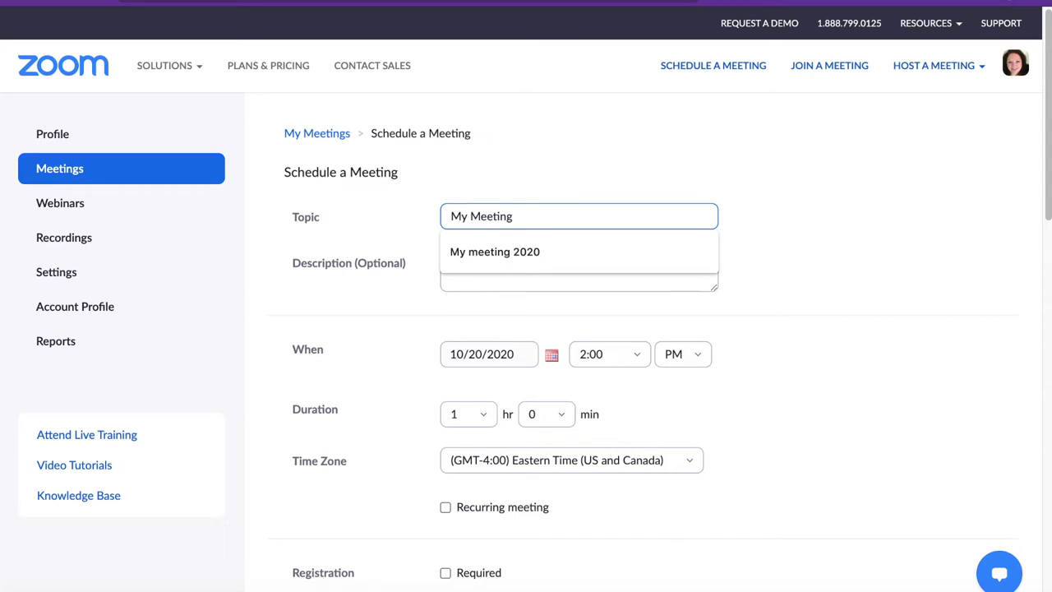
text(10/2)
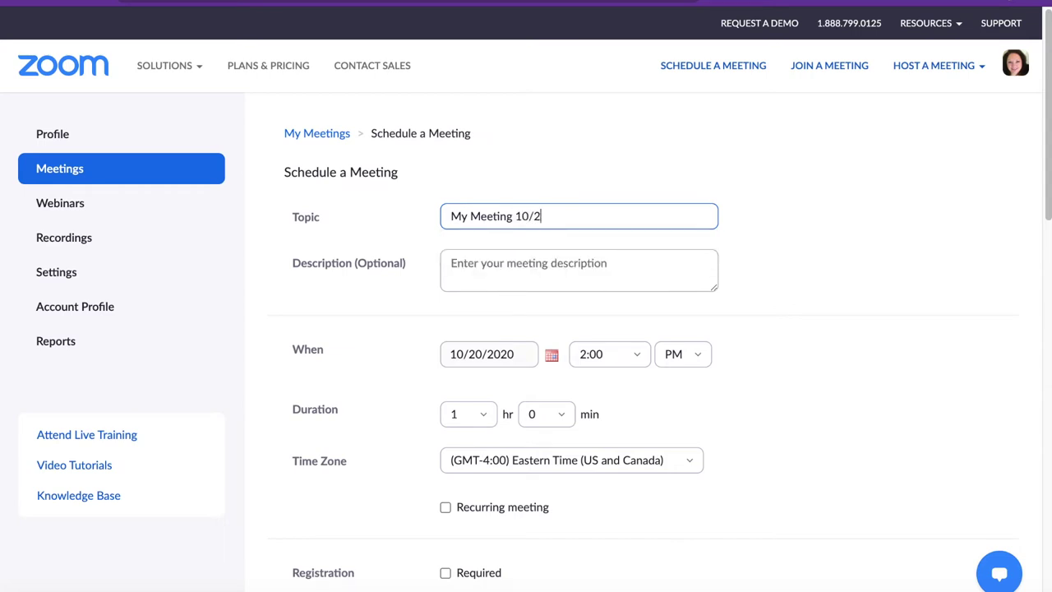
text(0)
Enable "Require authentication to join" in the options of the new meeting
scroll(575, 281, down, 3)
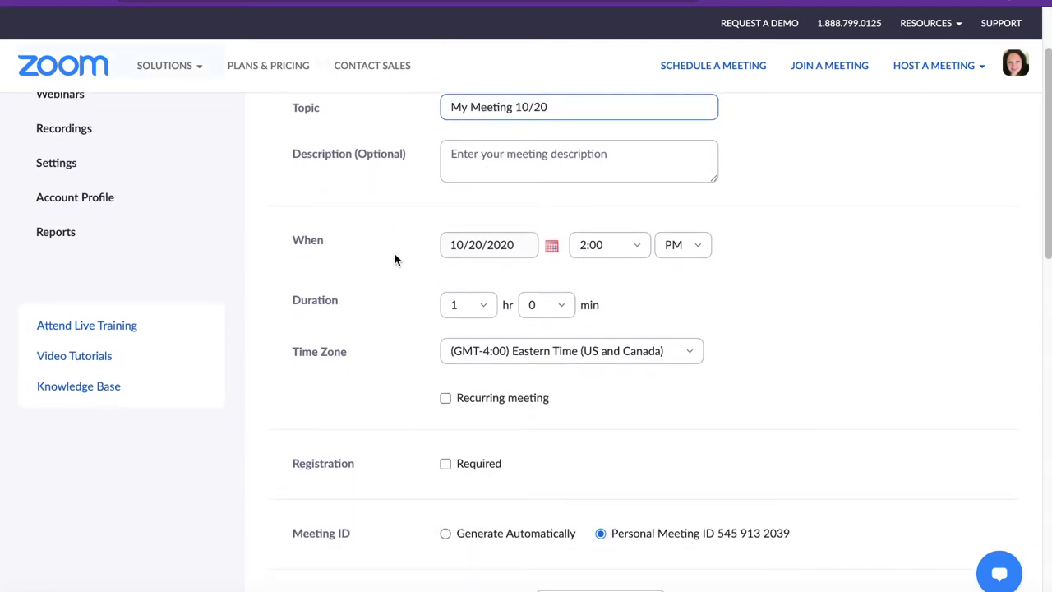
scroll(397, 308, down, 3)
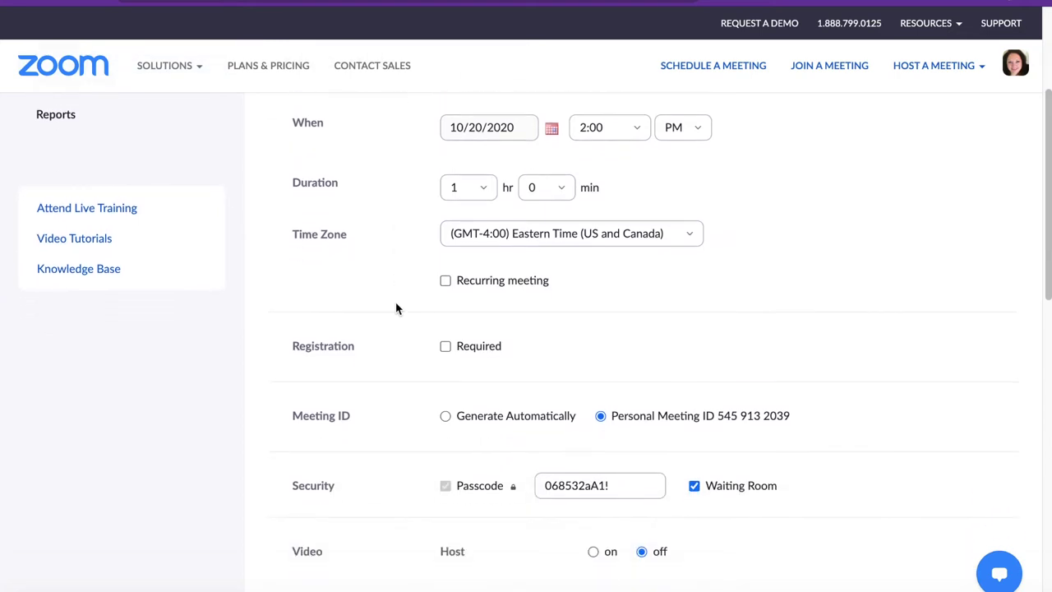
scroll(396, 308, down, 5)
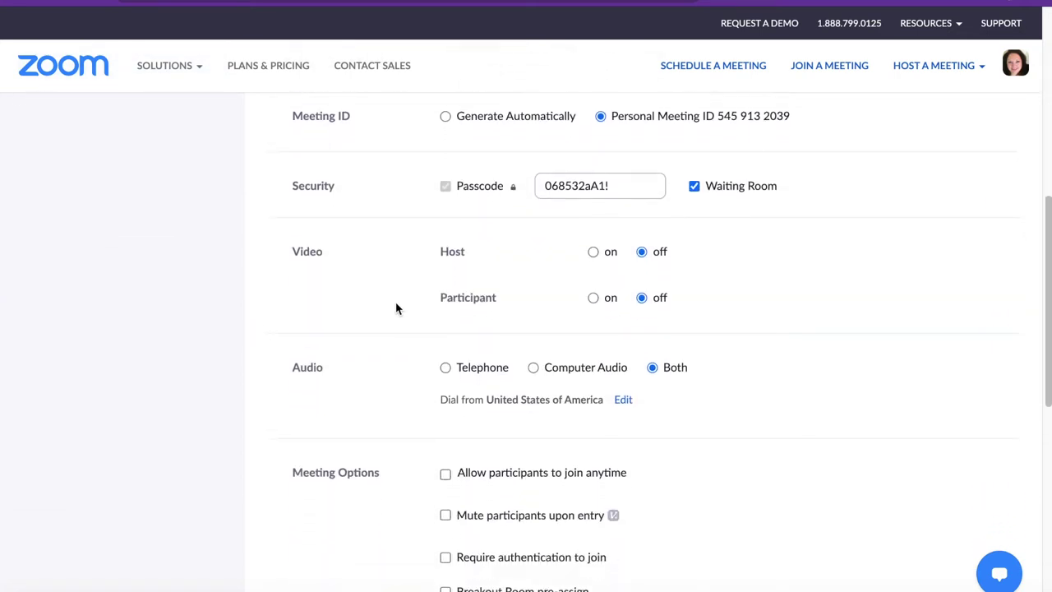
scroll(396, 308, down, 3)
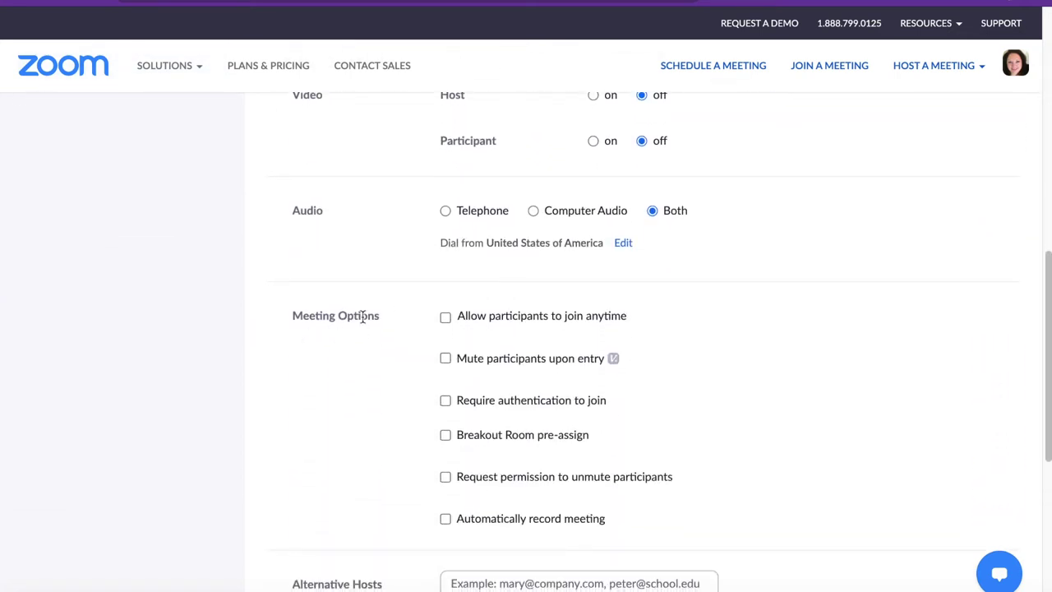
scroll(364, 376, down, 1)
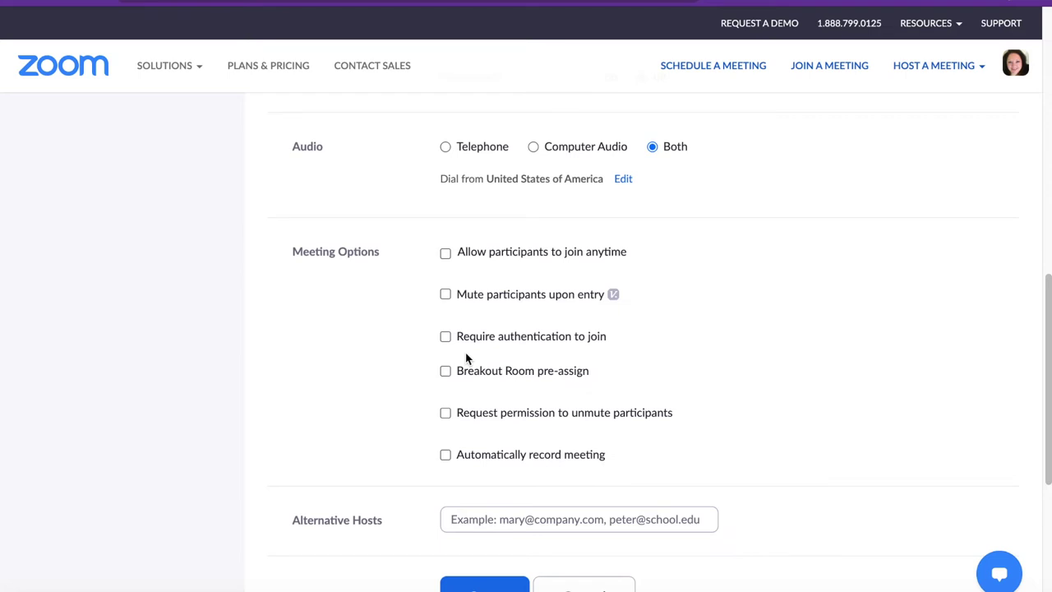
click(446, 337)
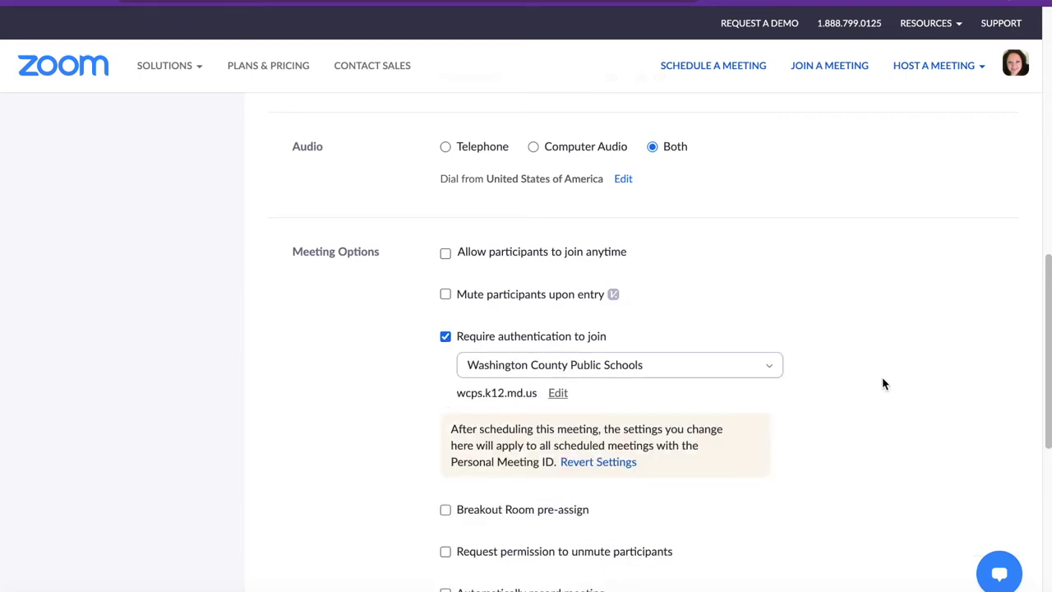
Check the passcode requirements of the meeting and save it
scroll(882, 380, down, 1)
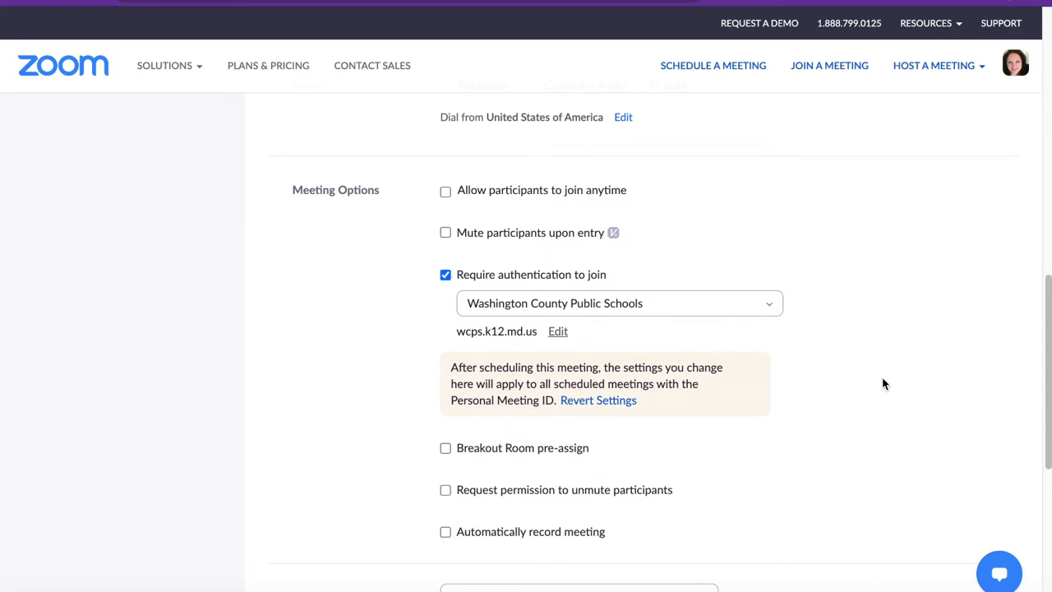
scroll(883, 383, down, 2)
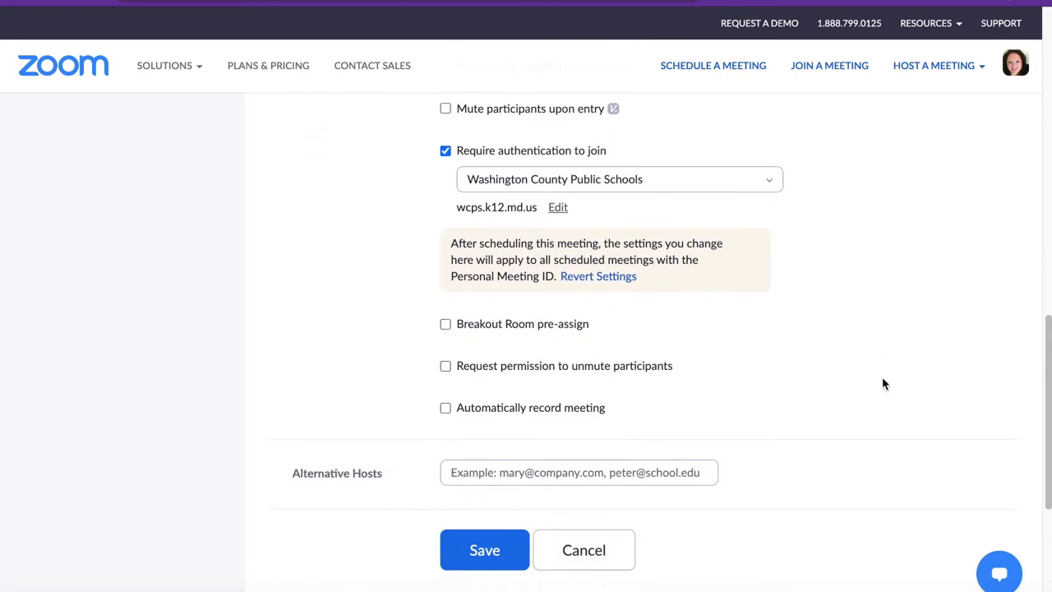
scroll(883, 383, down, 1)
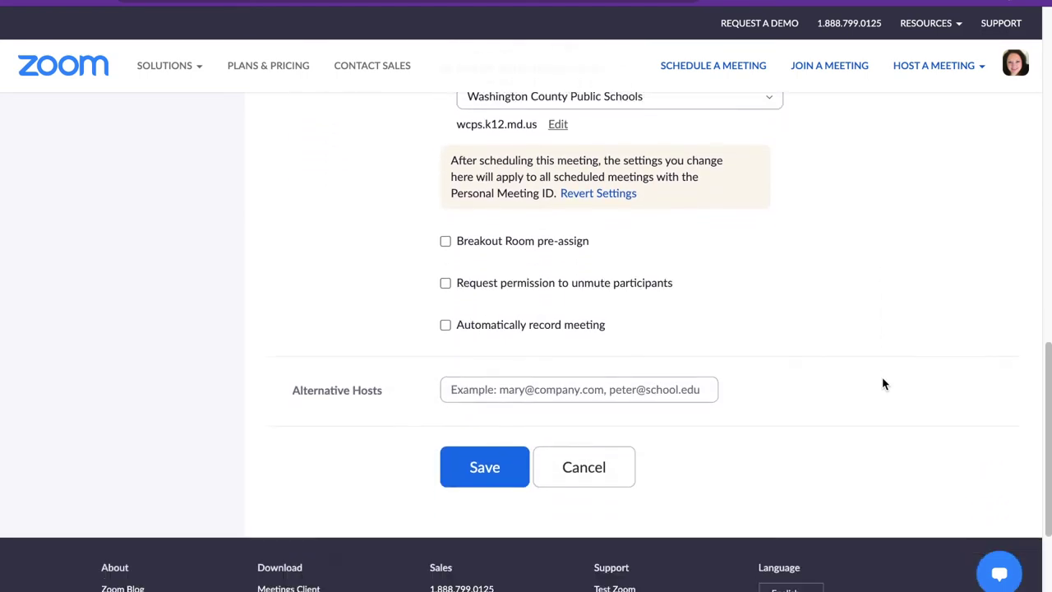
click(485, 466)
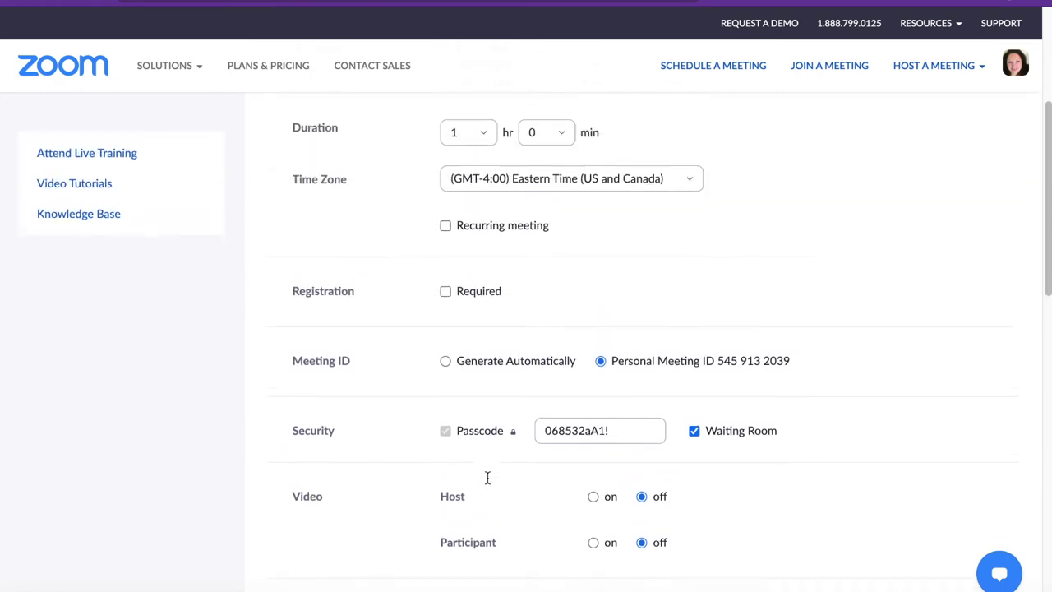
click(621, 444)
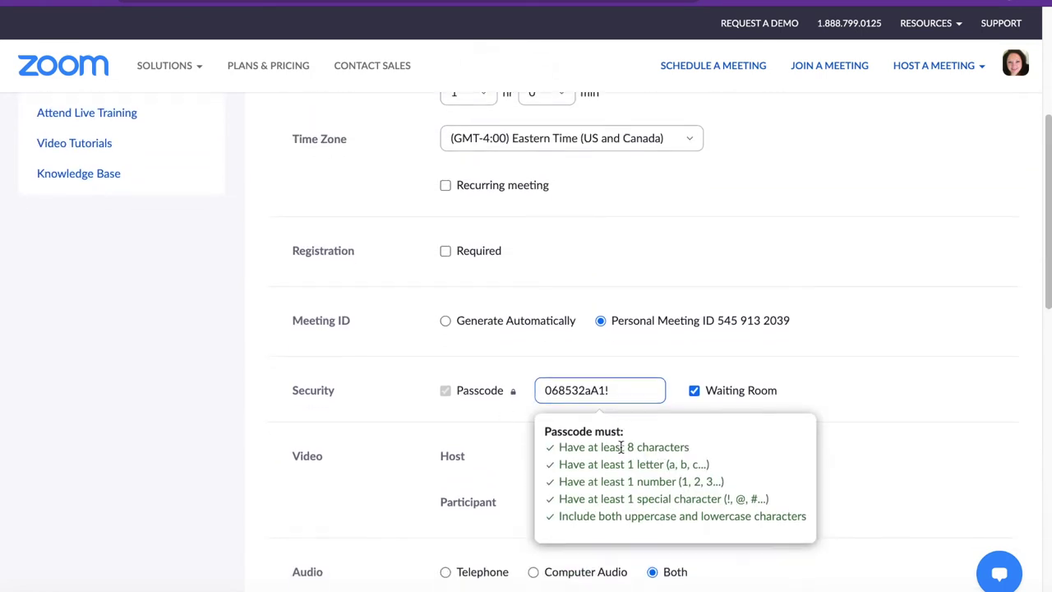
scroll(620, 446, down, 1)
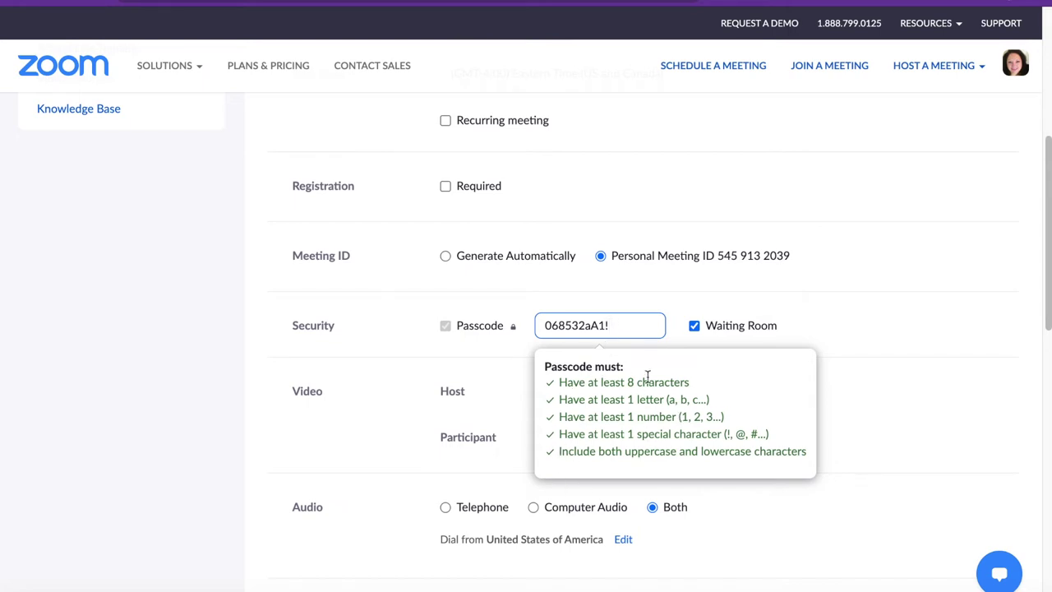
scroll(647, 376, down, 10)
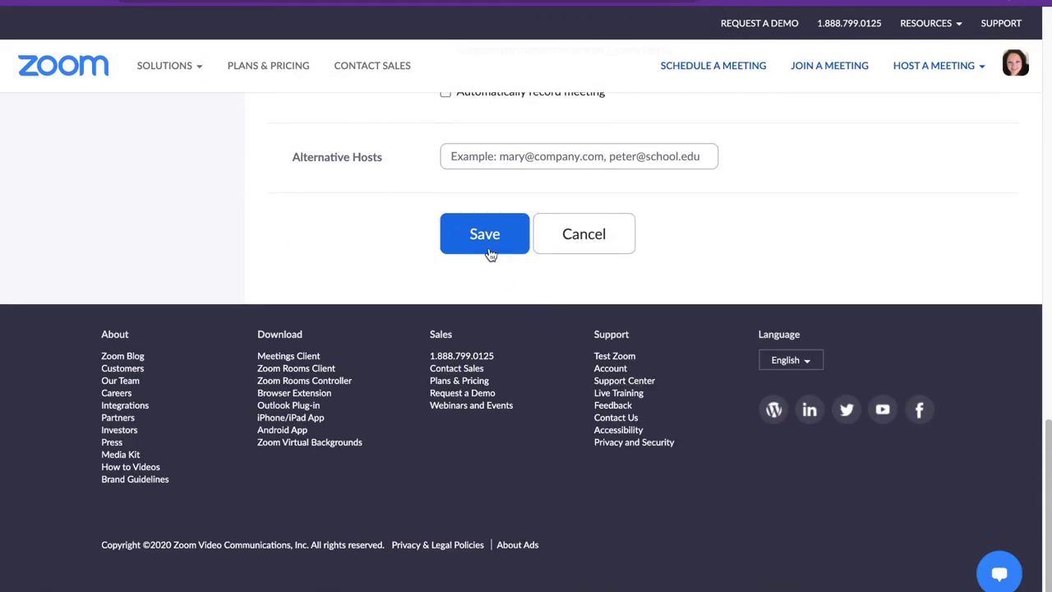
click(485, 228)
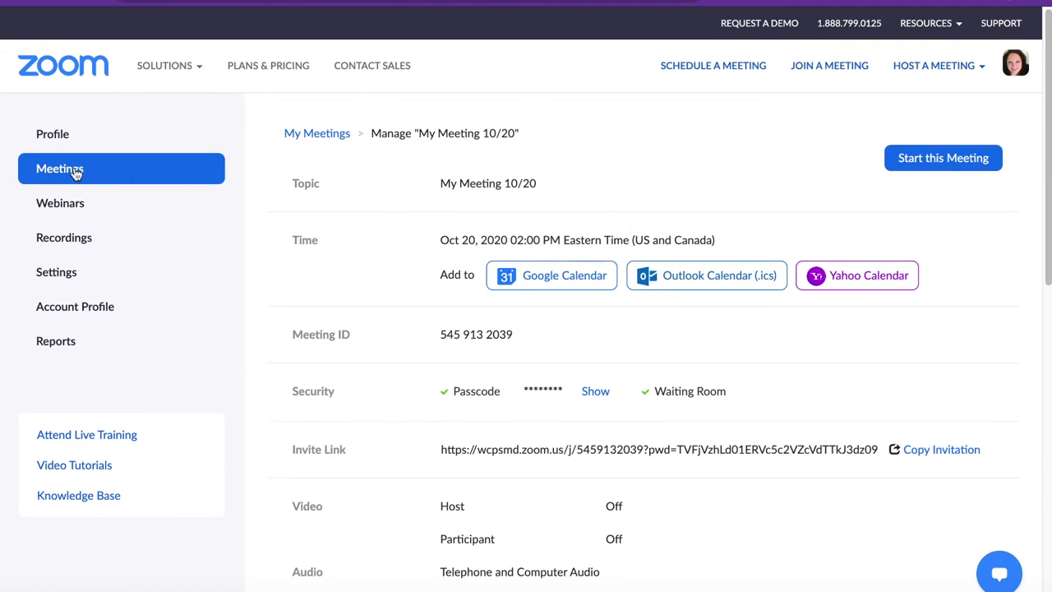
Begin scheduling another meeting with the topic "My Meeting parent"
click(76, 173)
click(920, 220)
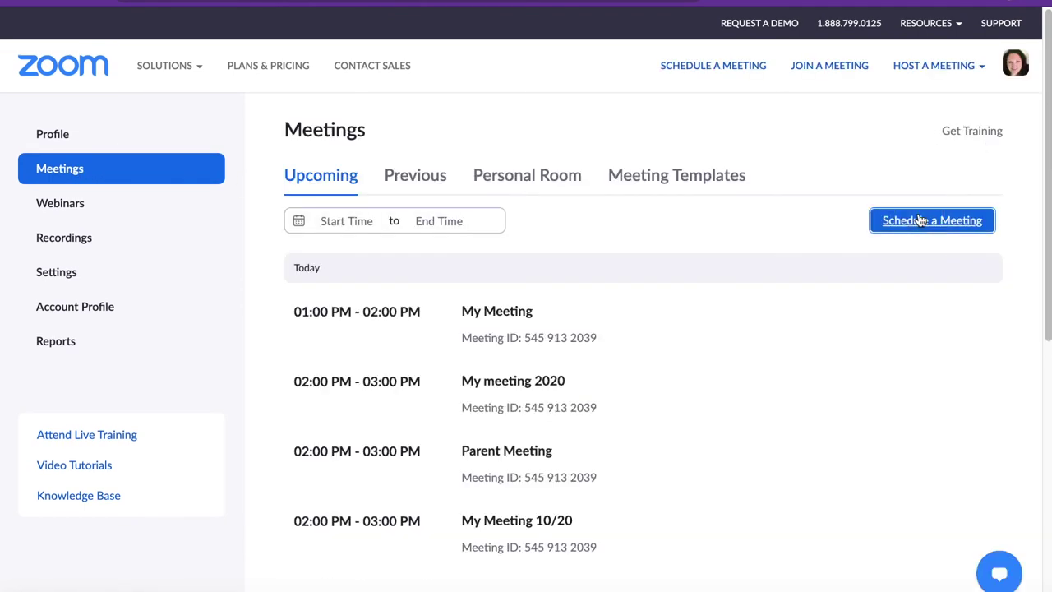
click(587, 218)
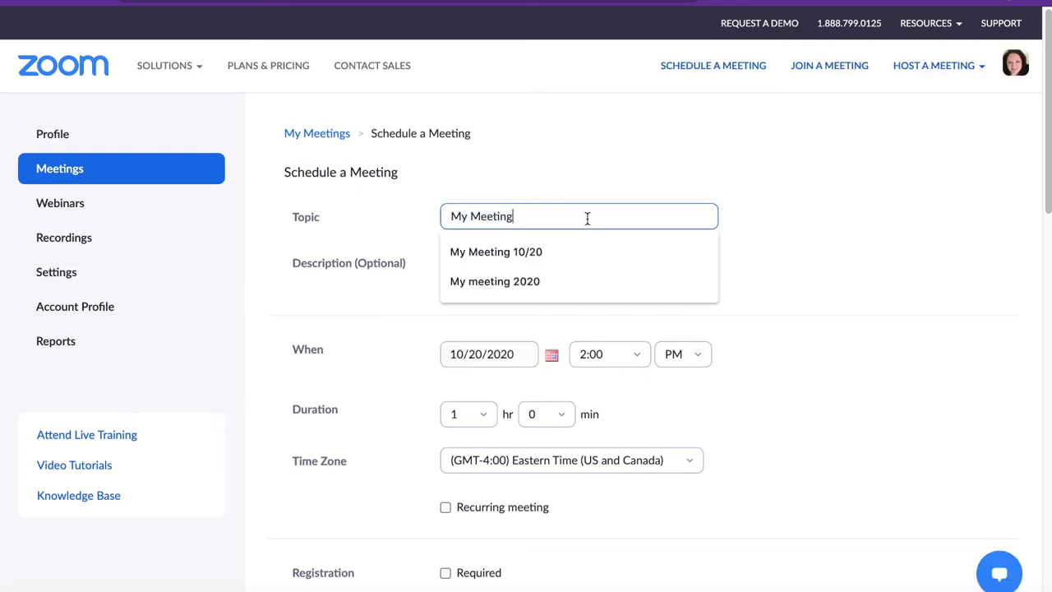
text(par)
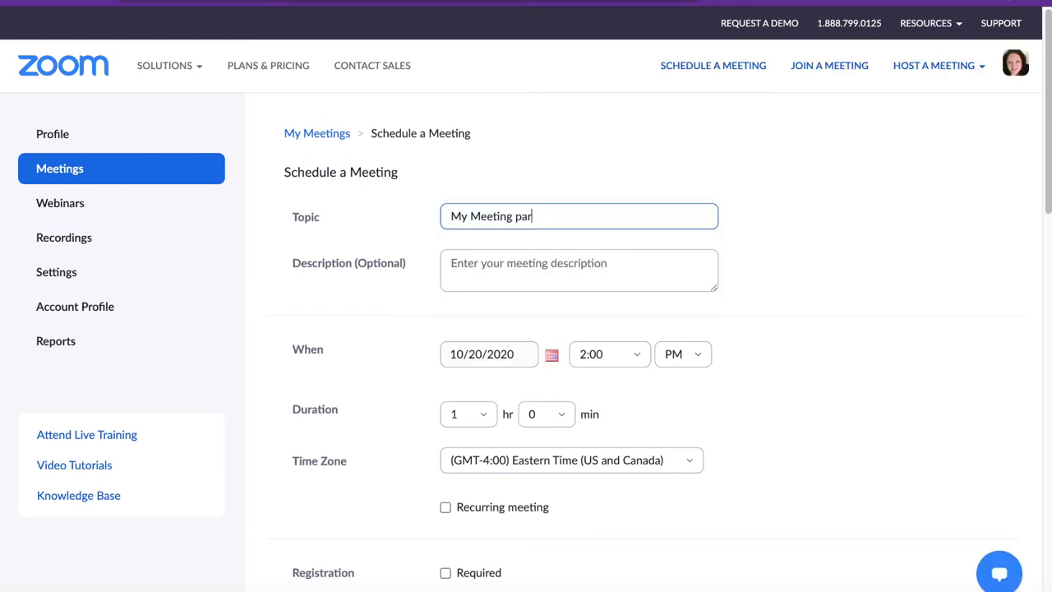
text(ent)
Disable "Require authentication to join" in the options of the parent meeting
scroll(748, 363, down, 1)
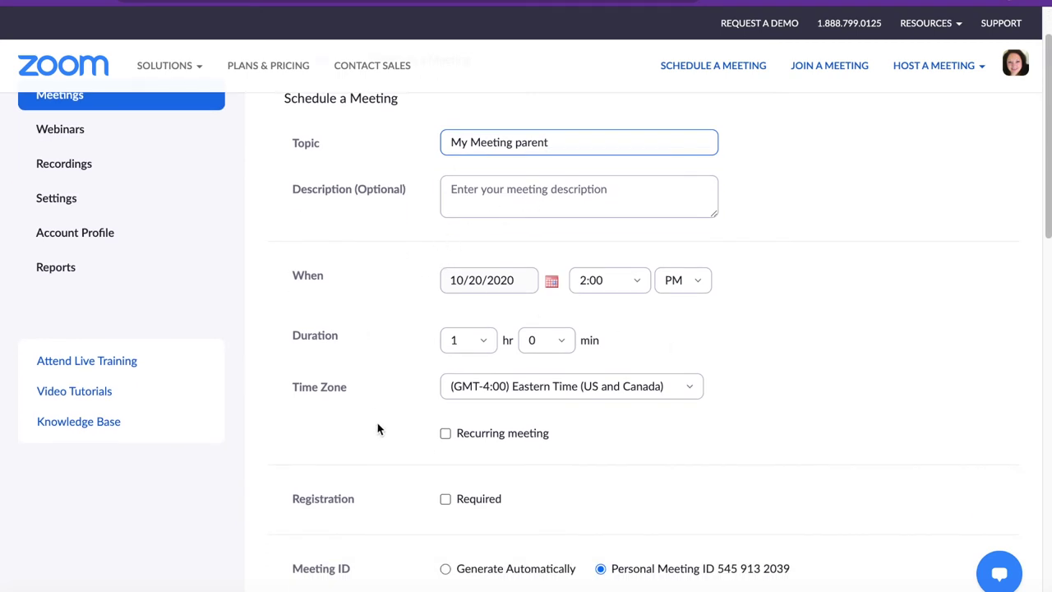
scroll(379, 351, down, 1)
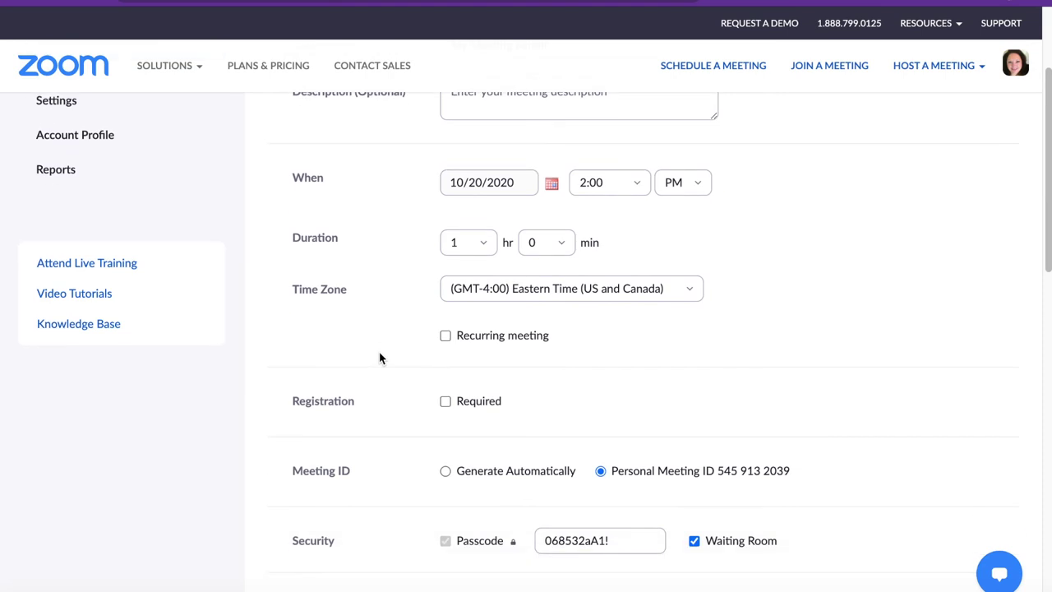
scroll(379, 351, down, 5)
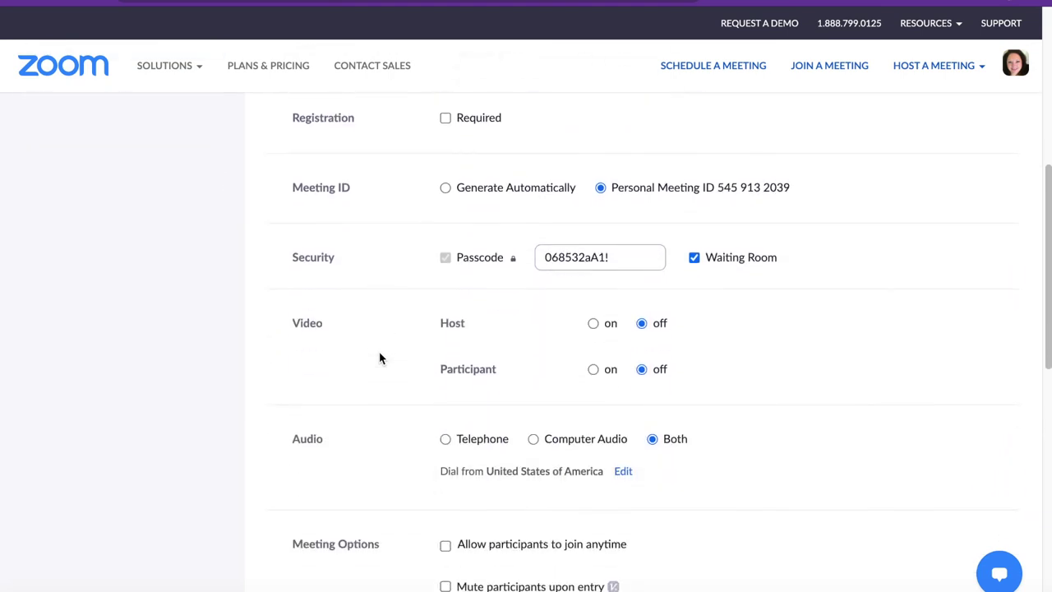
scroll(378, 351, down, 2)
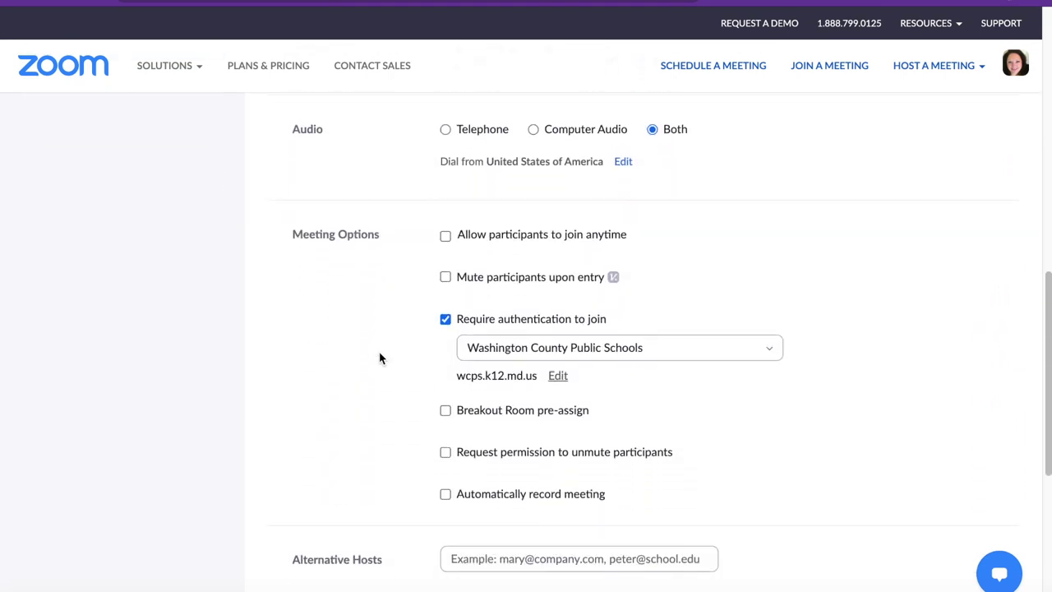
click(446, 320)
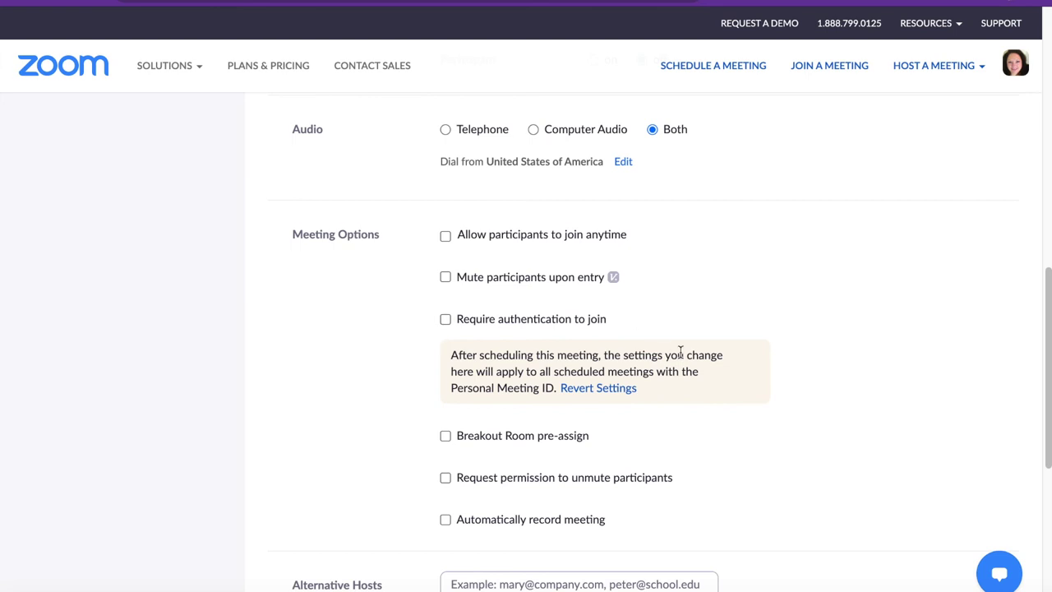
Save the parent meeting and return to the list of upcoming meetings
scroll(681, 354, down, 4)
click(502, 346)
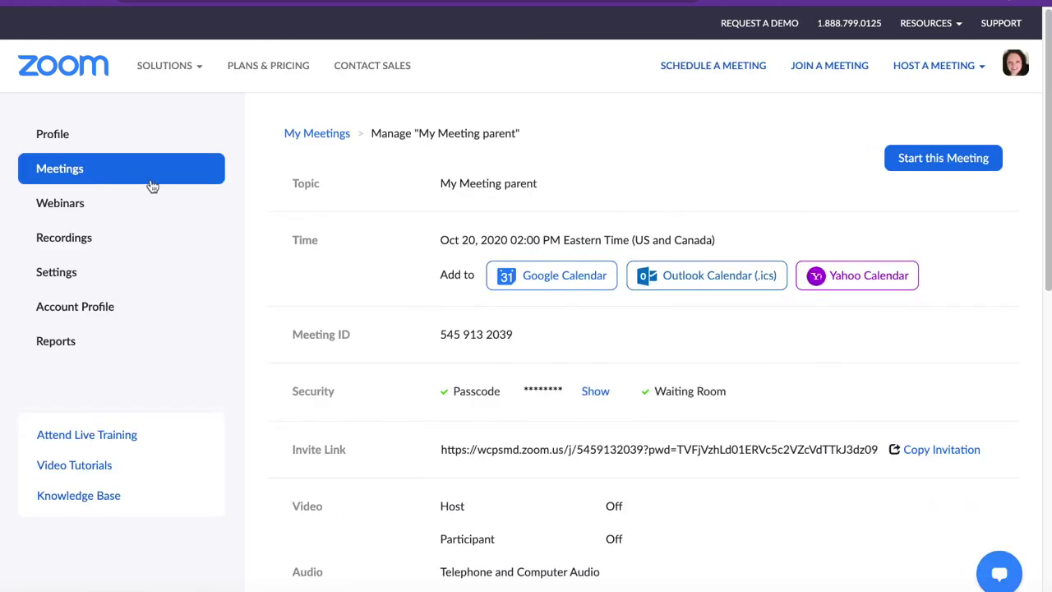
click(62, 168)
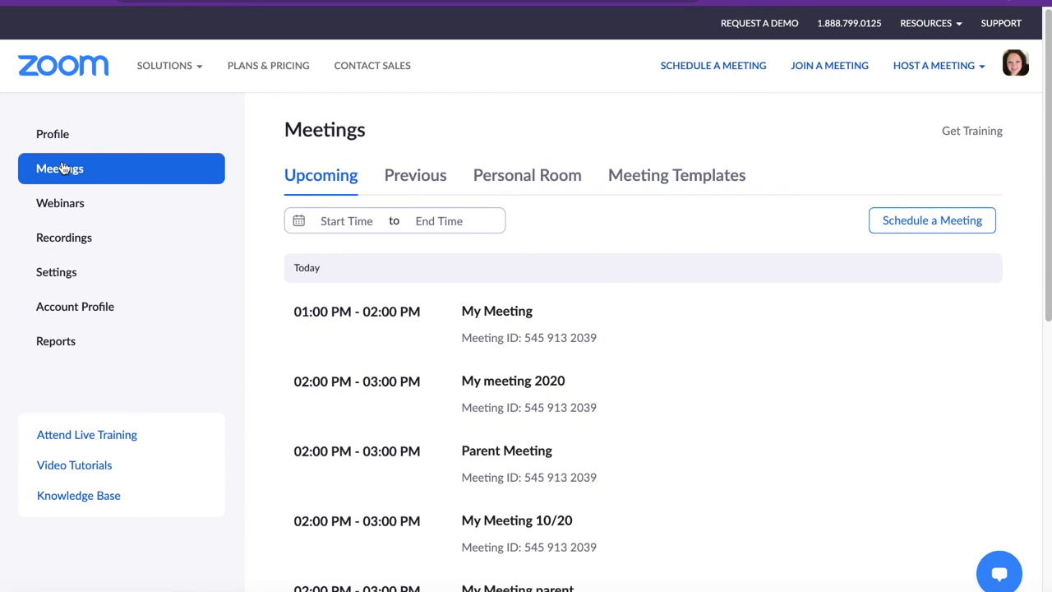